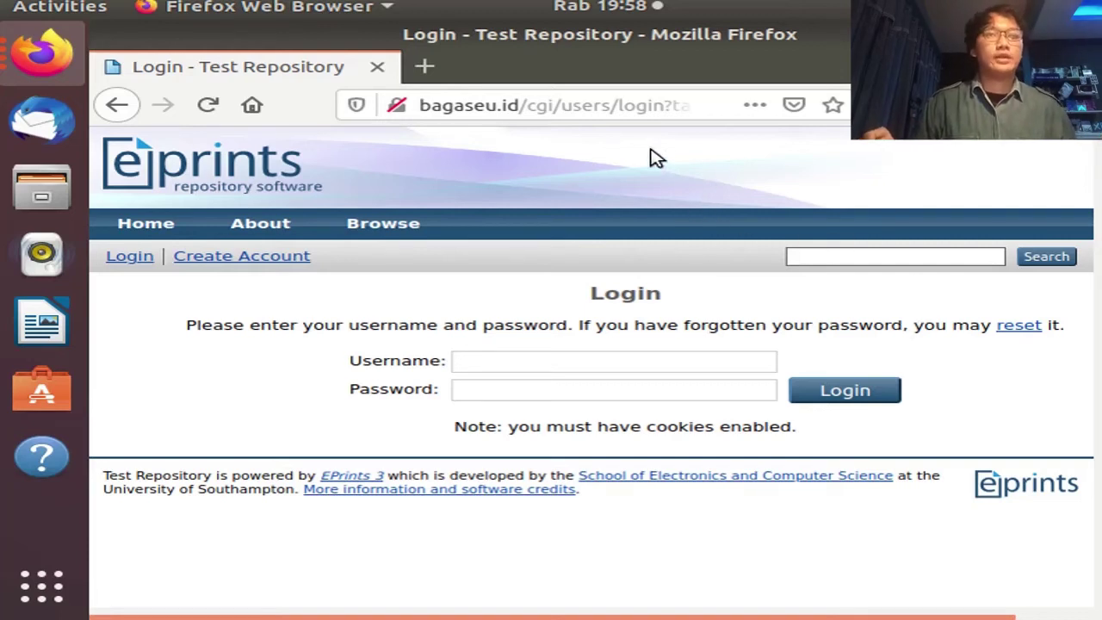
Log in to the Test Repository as 'admin' with the administrator password
{"action": "left_click", "coordinate": [582, 361]}
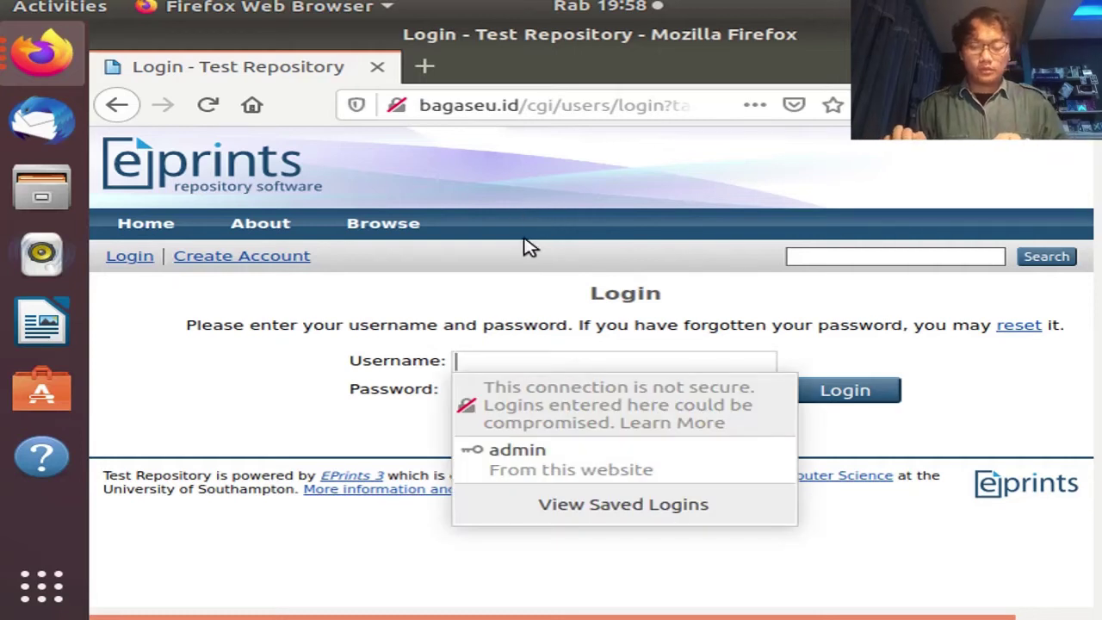
{"action": "type", "text": "admin"}
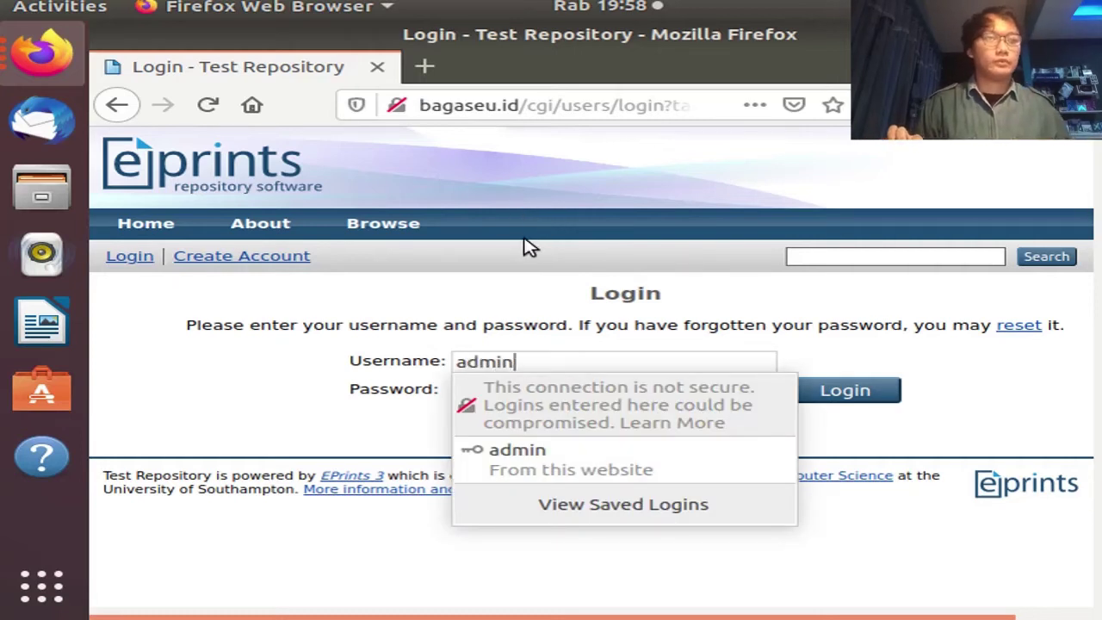
{"action": "left_click", "coordinate": [861, 320]}
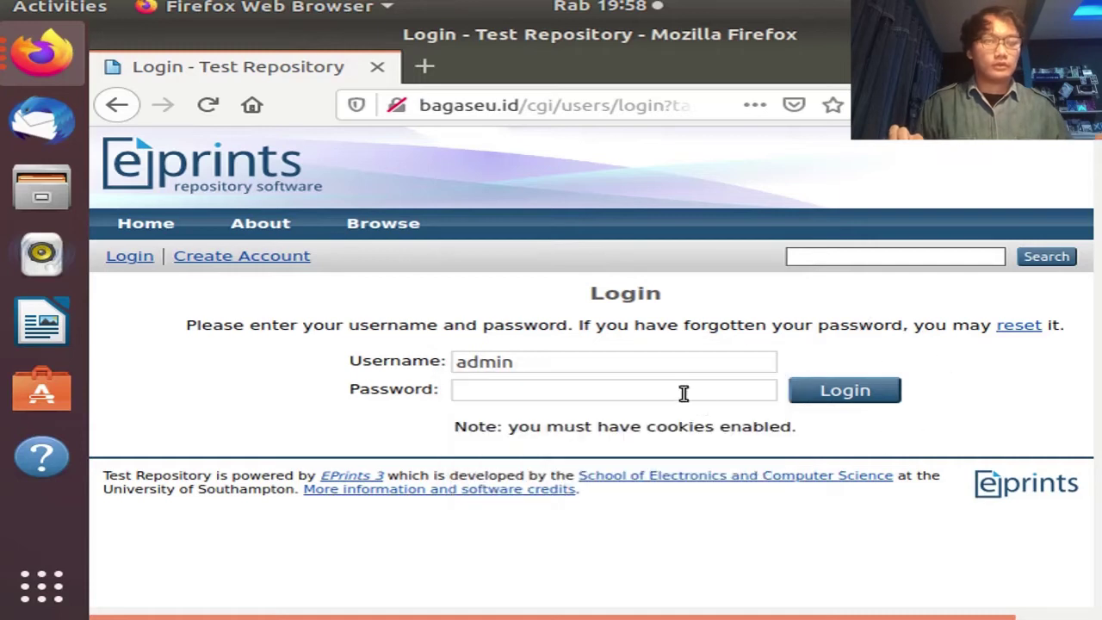
{"action": "left_click", "coordinate": [684, 393]}
{"action": "type", "text": "adm"}
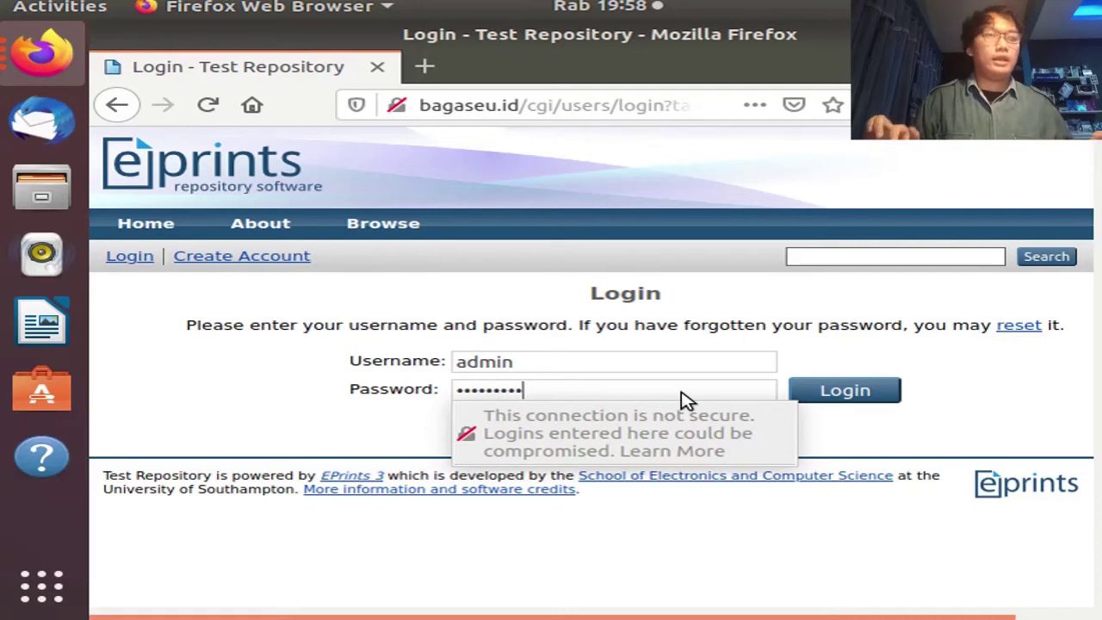
{"action": "left_click", "coordinate": [872, 391]}
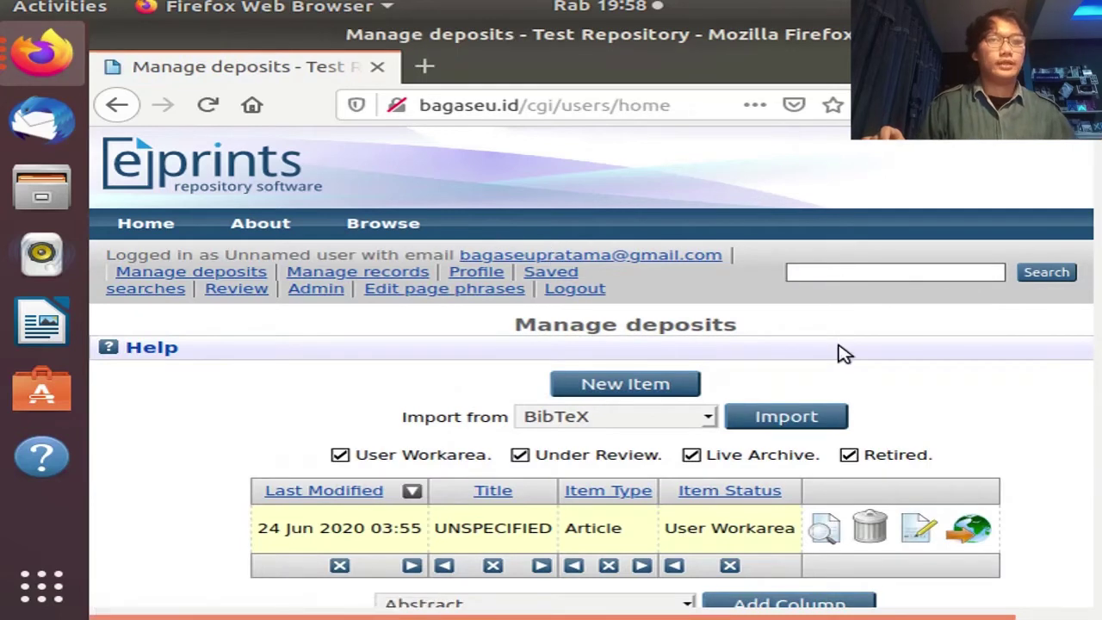
Use Admin > System Tools > Create user to create an account with the new username
{"action": "left_click", "coordinate": [321, 290]}
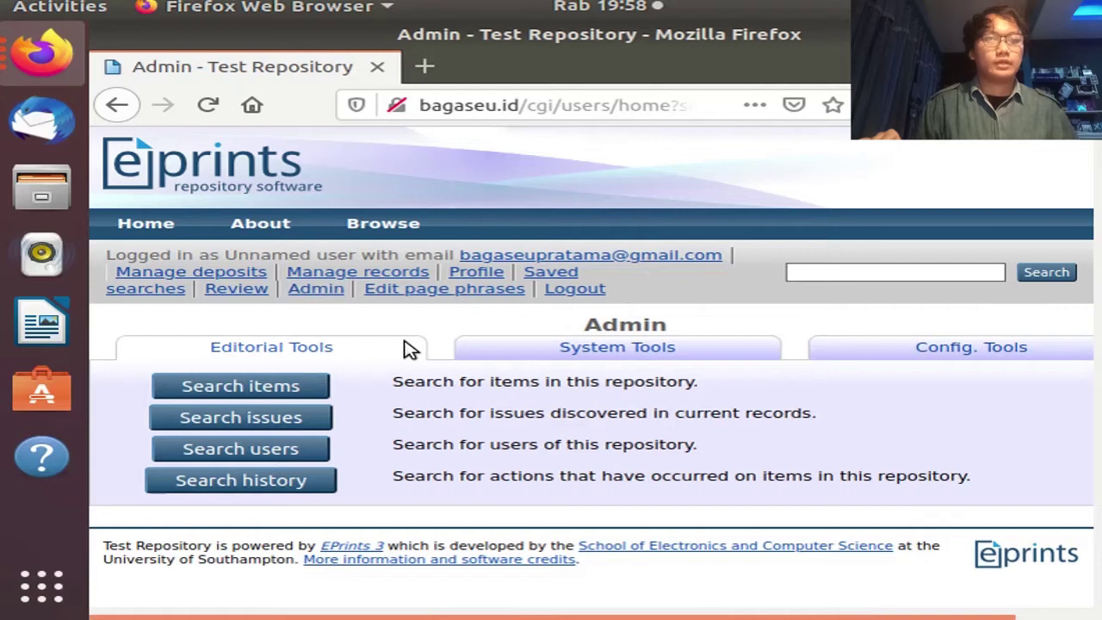
{"action": "left_click", "coordinate": [610, 350]}
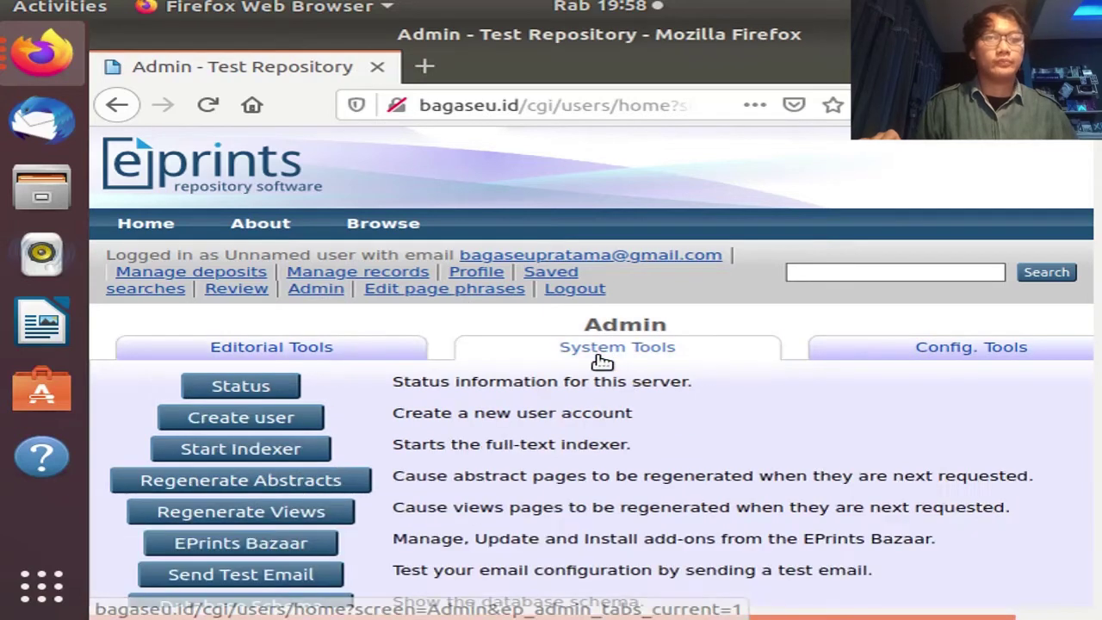
{"action": "left_click", "coordinate": [297, 417]}
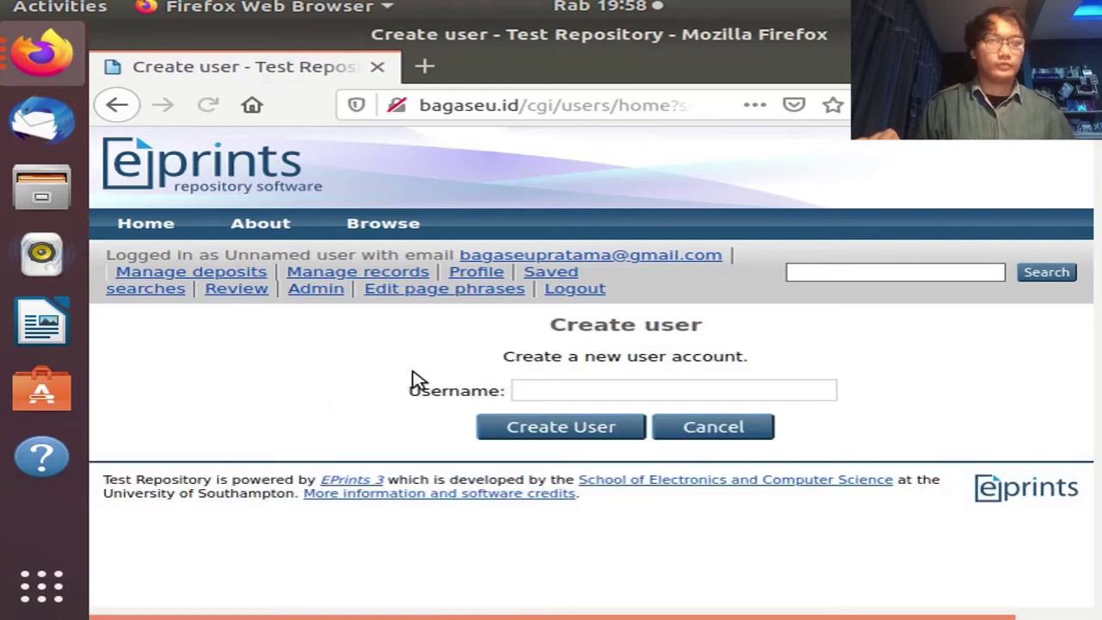
{"action": "left_click", "coordinate": [569, 391]}
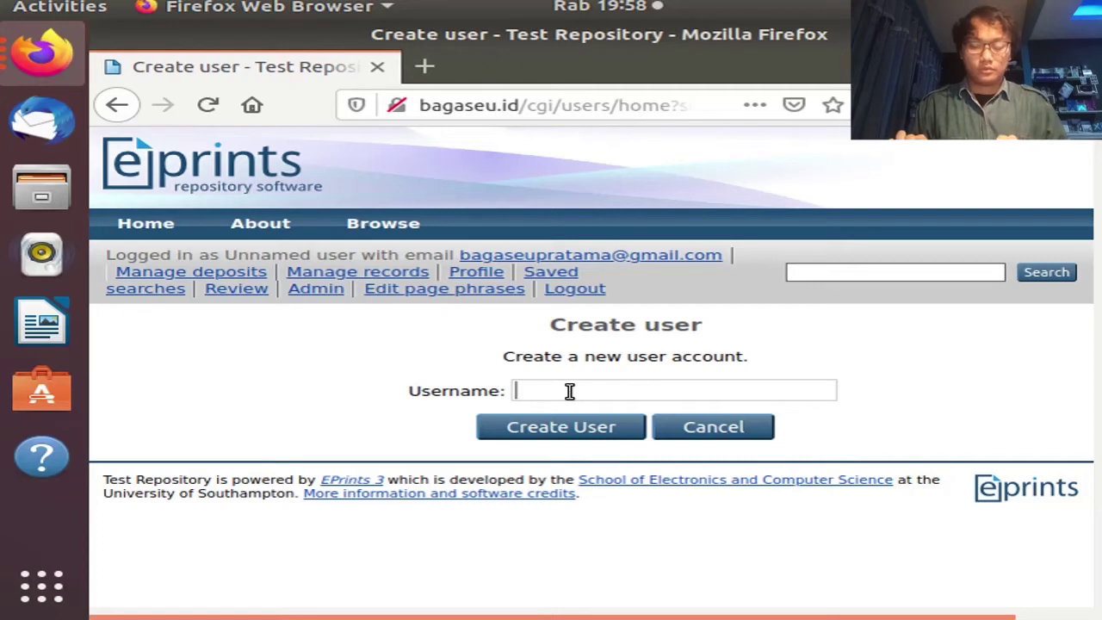
{"action": "type", "text": "bagas"}
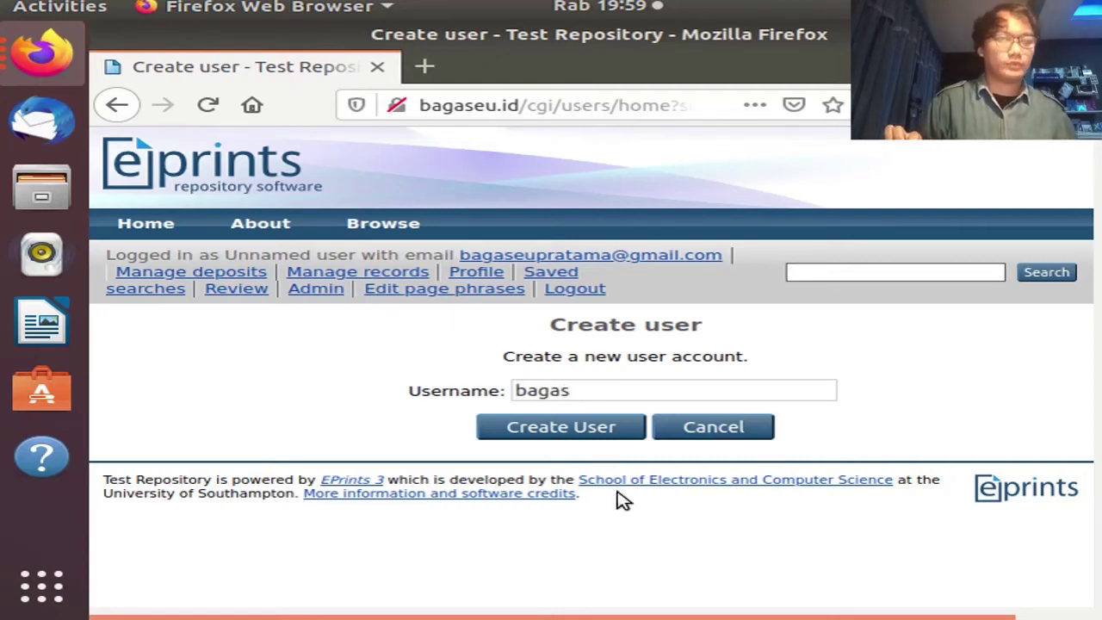
{"action": "left_click", "coordinate": [562, 428]}
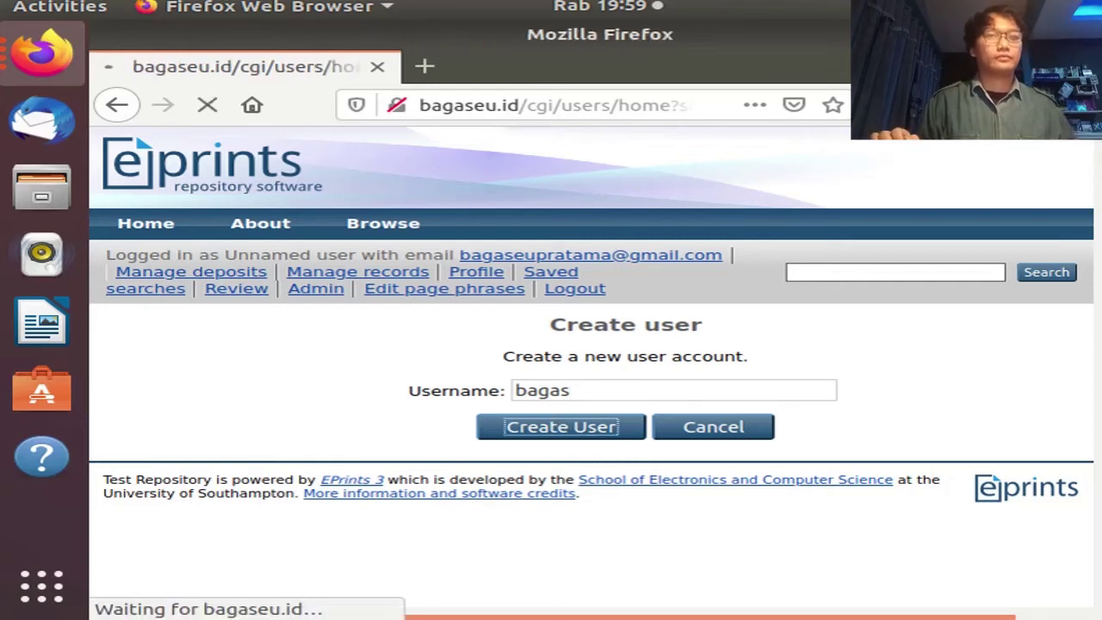
Keep User Type as User with no roles and continue to the Profile step
{"action": "scroll", "coordinate": [308, 241], "scroll_direction": "down", "scroll_amount": 4}
{"action": "scroll", "coordinate": [307, 241], "scroll_direction": "up", "scroll_amount": 2}
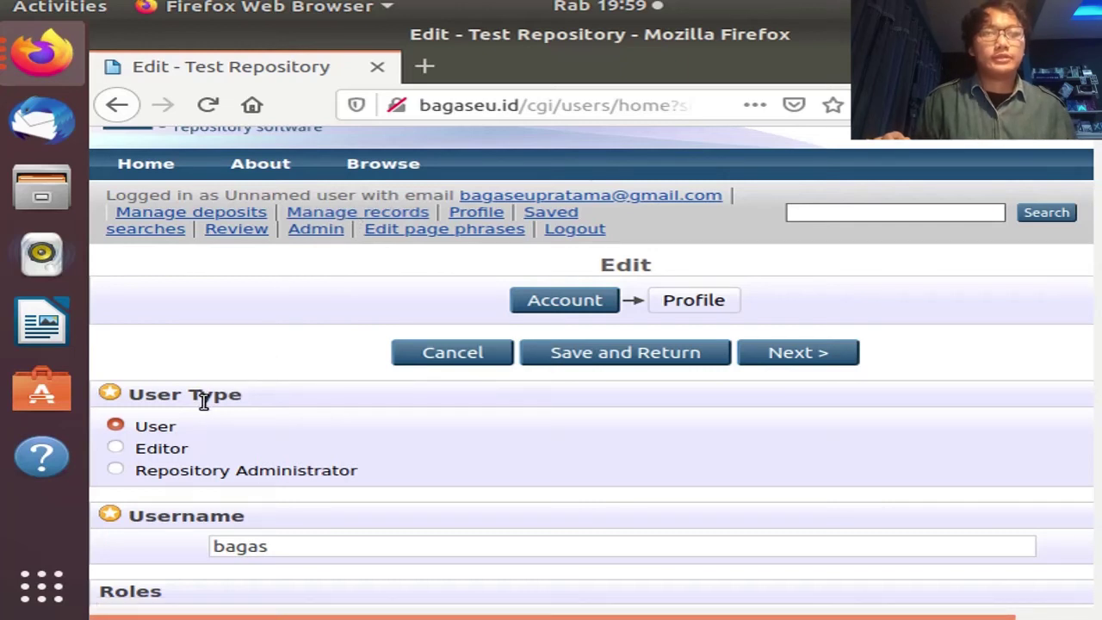
{"action": "scroll", "coordinate": [198, 409], "scroll_direction": "down", "scroll_amount": 4}
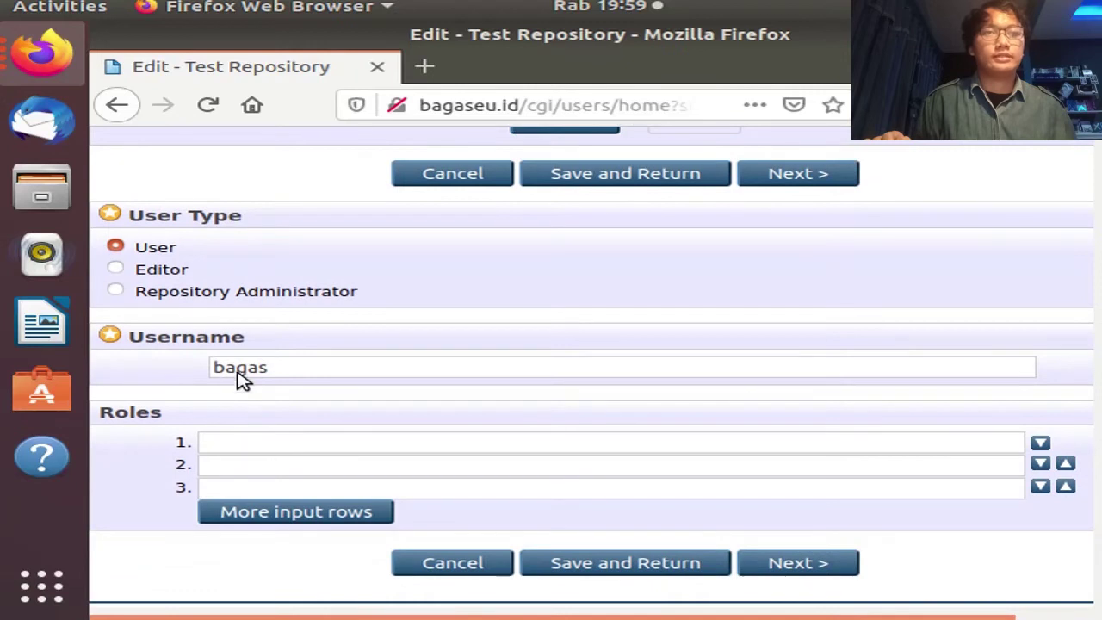
{"action": "scroll", "coordinate": [258, 398], "scroll_direction": "down", "scroll_amount": 1}
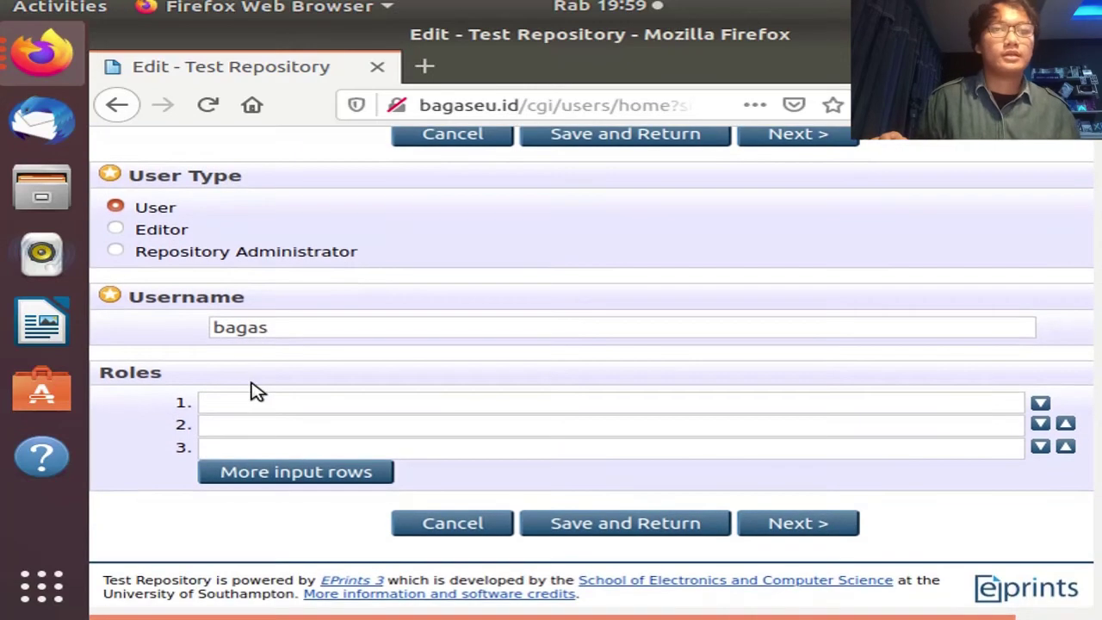
{"action": "scroll", "coordinate": [405, 250], "scroll_direction": "up", "scroll_amount": 2}
{"action": "scroll", "coordinate": [405, 249], "scroll_direction": "up", "scroll_amount": 1}
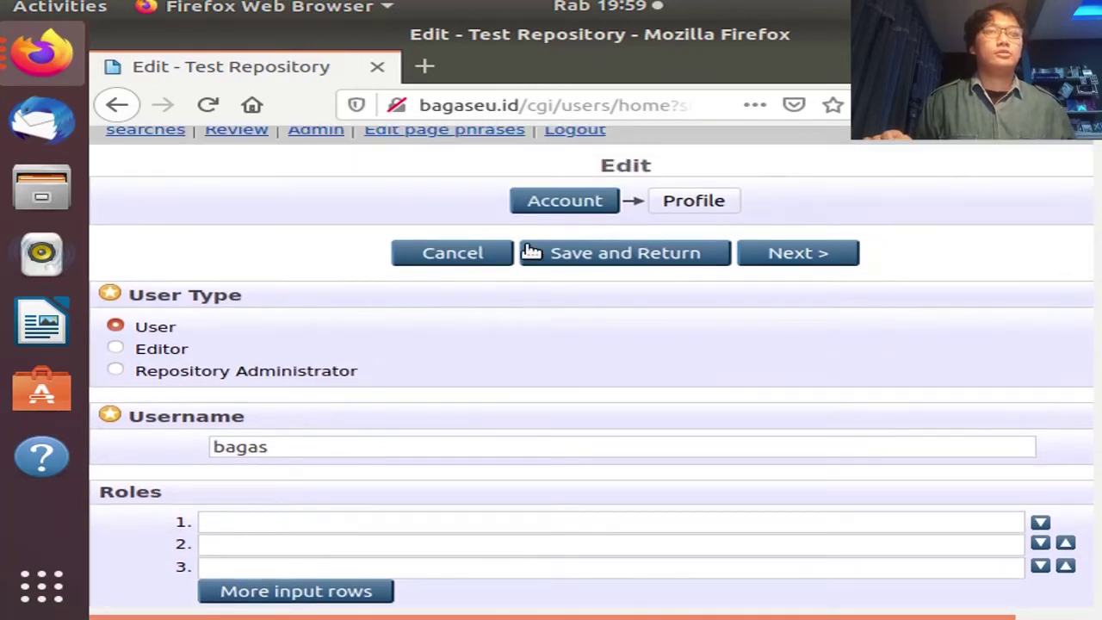
{"action": "left_click", "coordinate": [825, 254]}
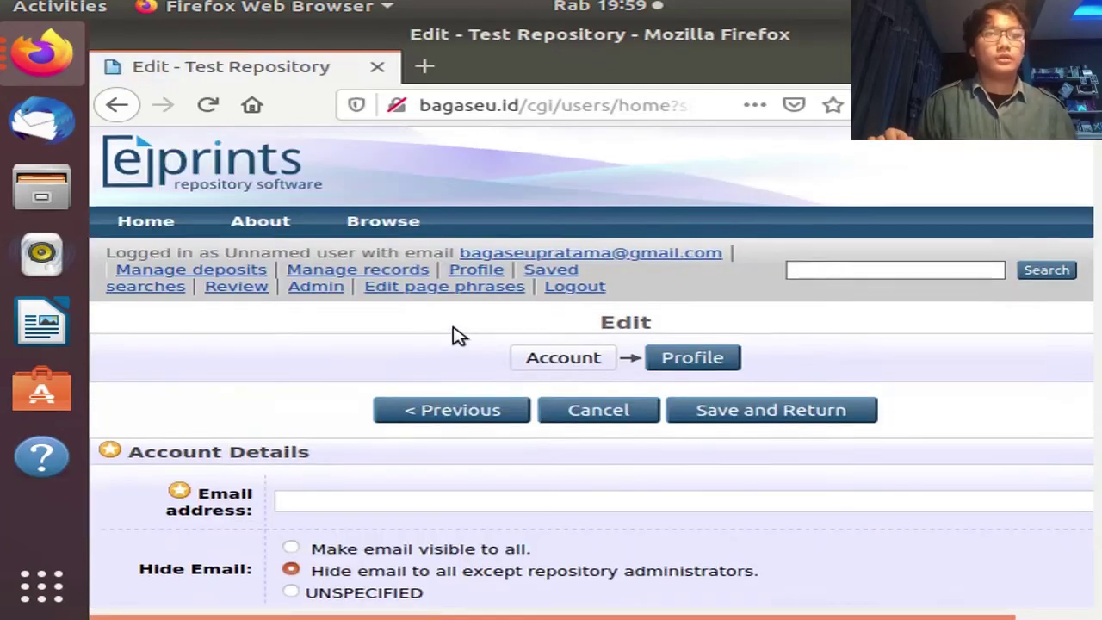
Enter the new user's e-mail address and password
{"action": "scroll", "coordinate": [450, 332], "scroll_direction": "down", "scroll_amount": 5}
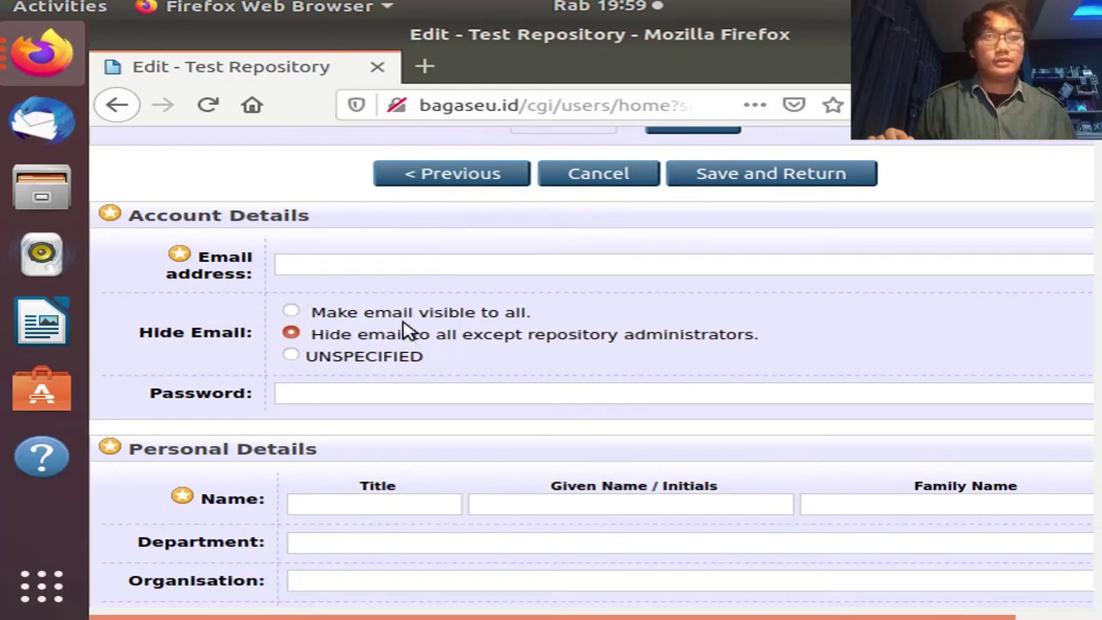
{"action": "left_click", "coordinate": [412, 263]}
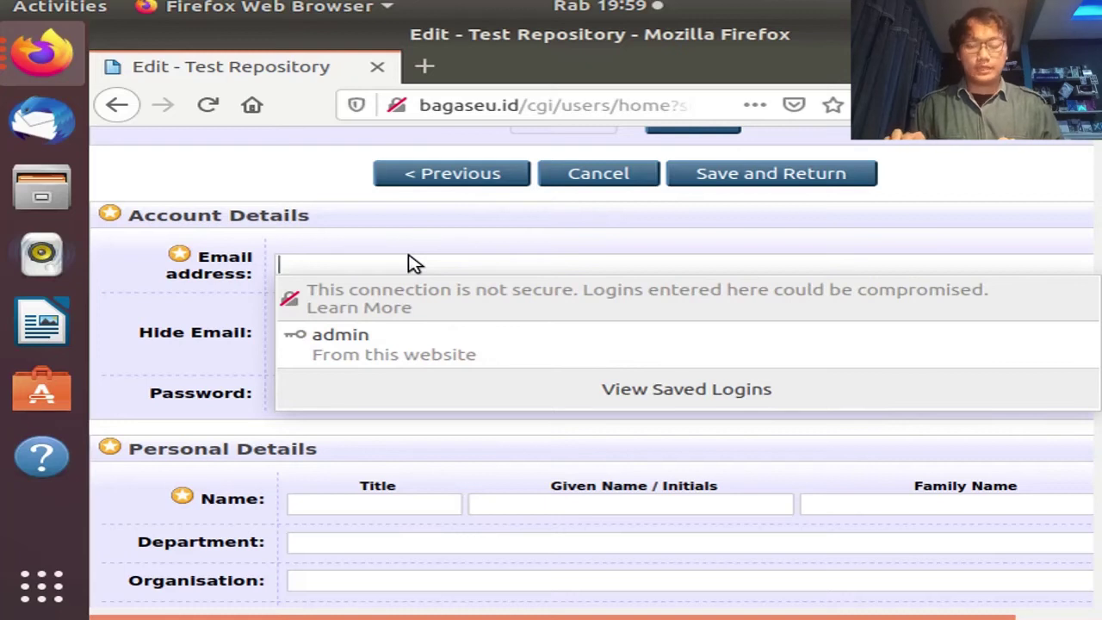
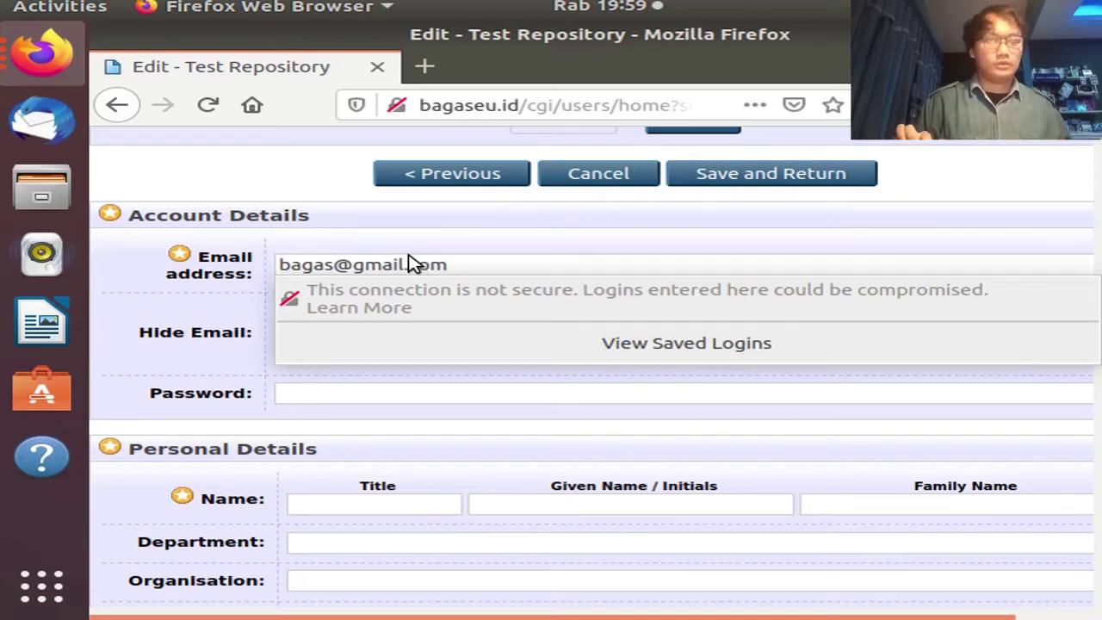
{"action": "left_click", "coordinate": [337, 401]}
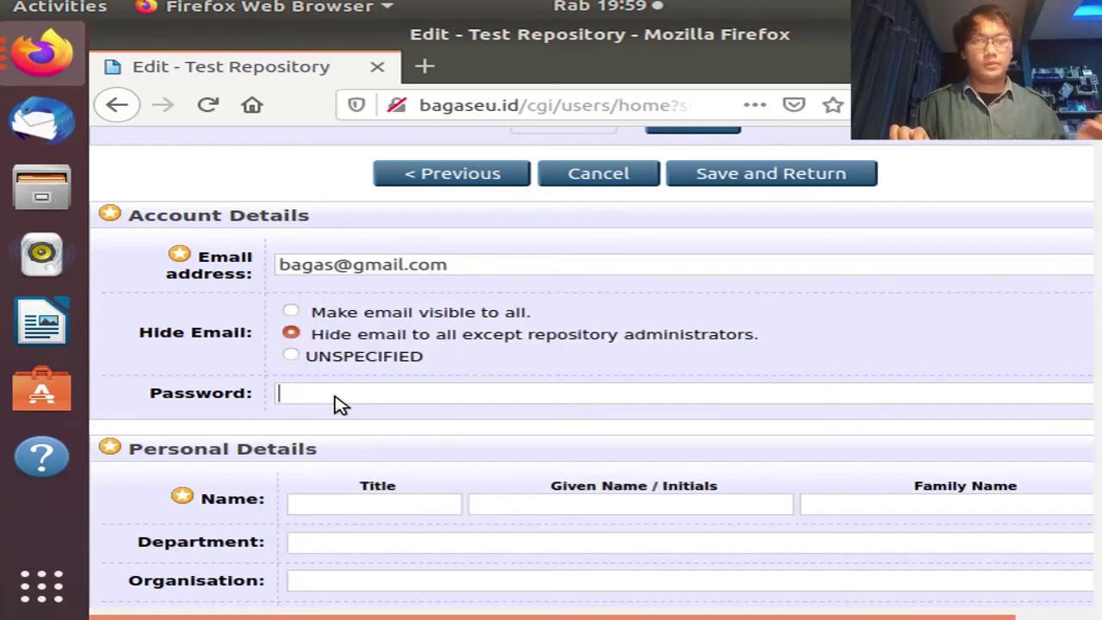
{"action": "type", "text": "123"}
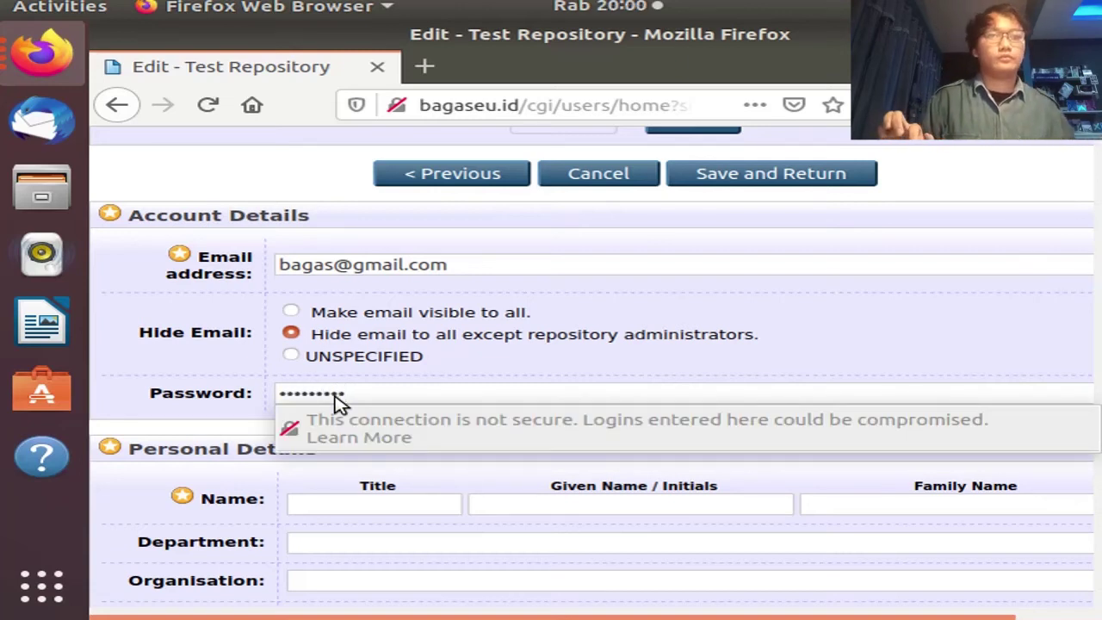
Fill in the new user's given name and family name
{"action": "scroll", "coordinate": [458, 260], "scroll_direction": "down", "scroll_amount": 1}
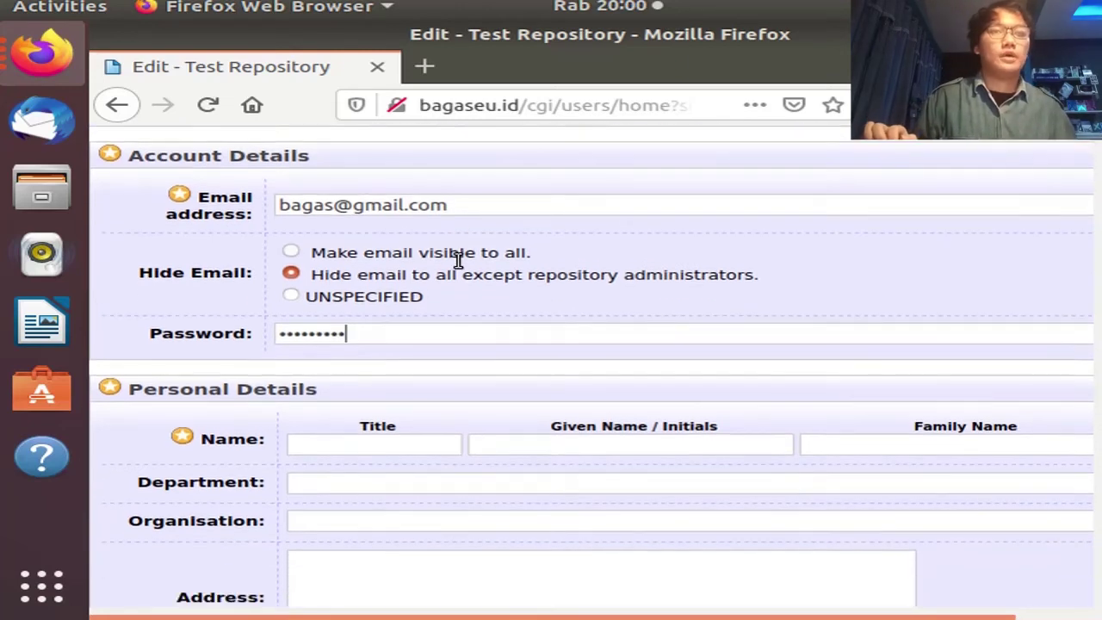
{"action": "scroll", "coordinate": [458, 262], "scroll_direction": "down", "scroll_amount": 2}
{"action": "scroll", "coordinate": [451, 259], "scroll_direction": "down", "scroll_amount": 1}
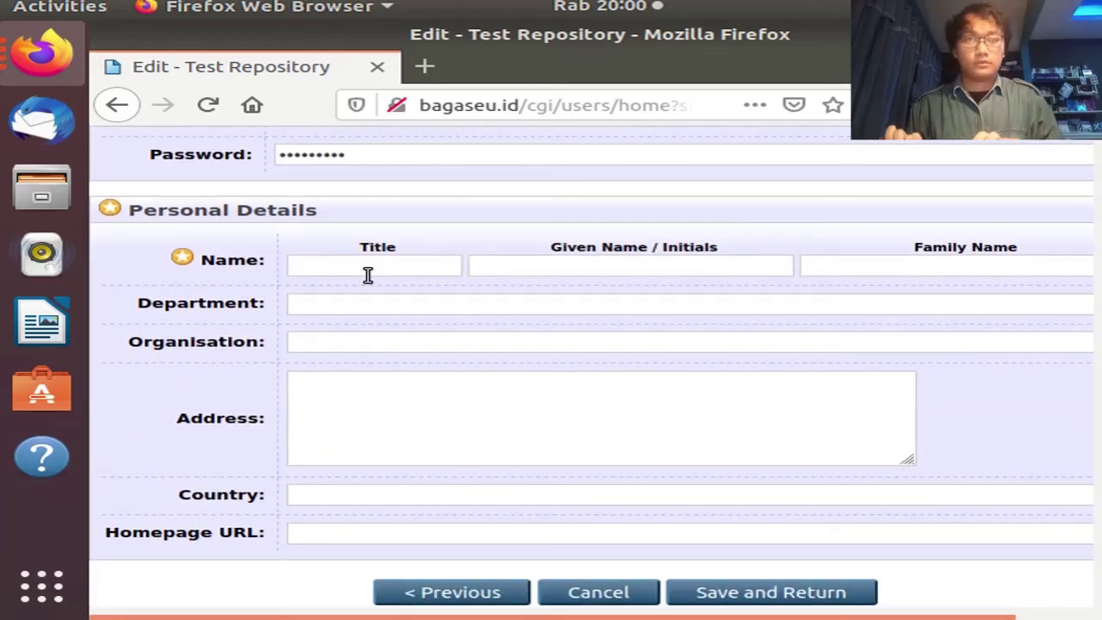
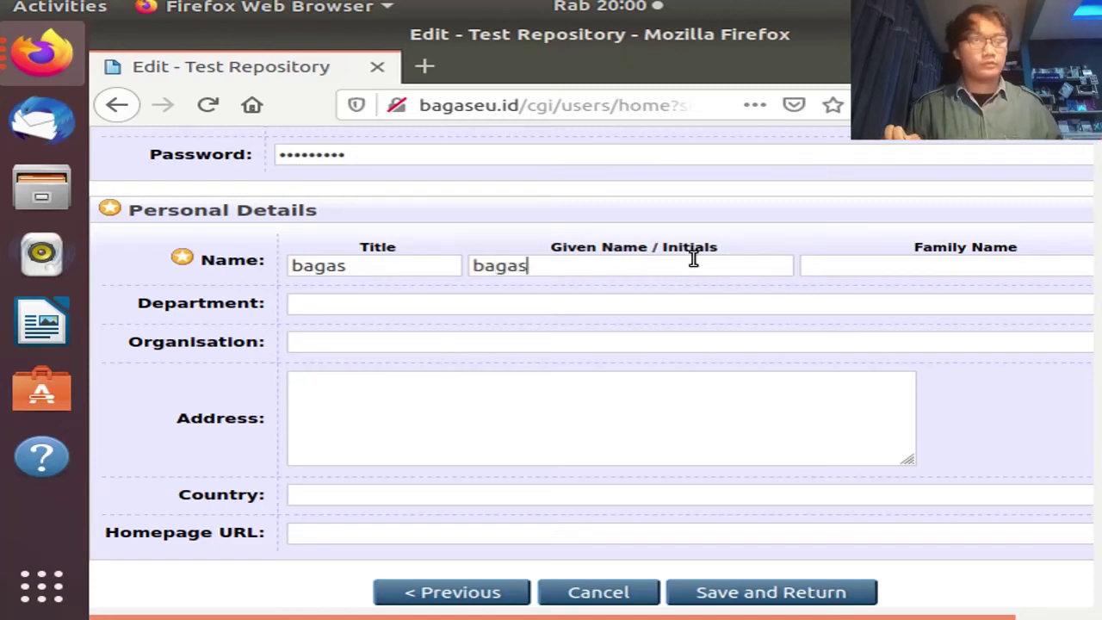
{"action": "left_click", "coordinate": [846, 266]}
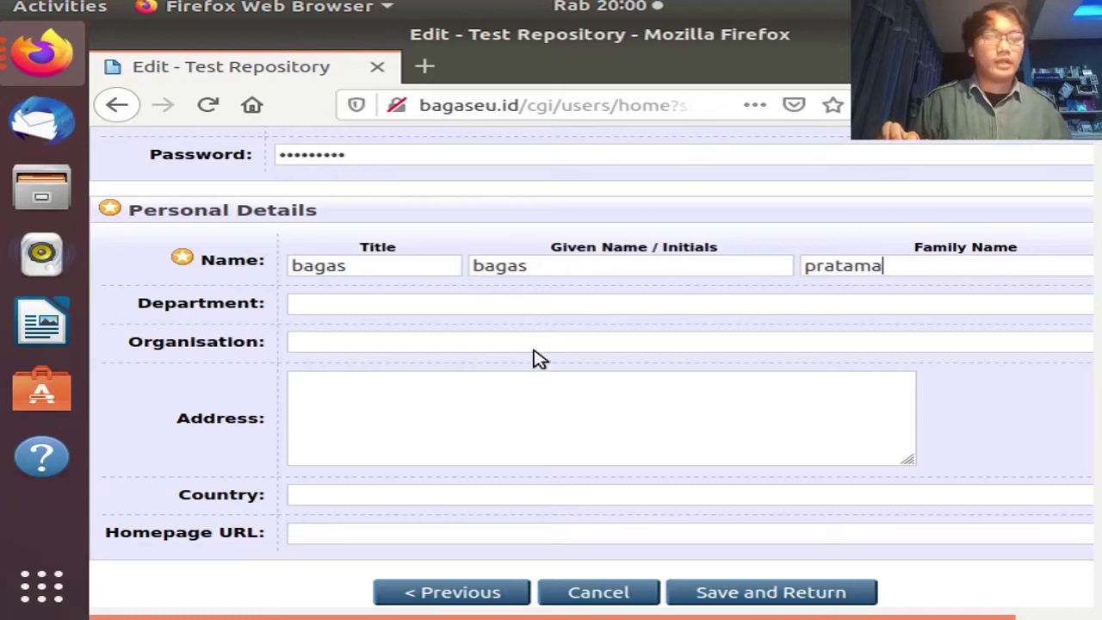
Set the department to 'uin jakarta' and enter the user's postal address
{"action": "left_click", "coordinate": [466, 300]}
{"action": "type", "text": "uin jakarta"}
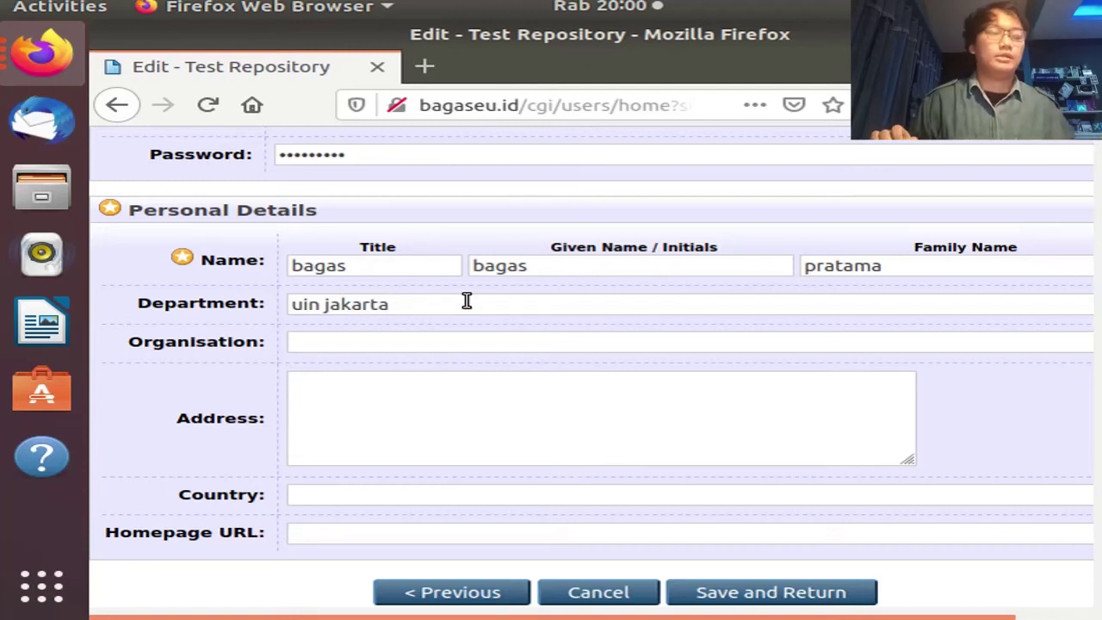
{"action": "scroll", "coordinate": [397, 311], "scroll_direction": "down", "scroll_amount": 1}
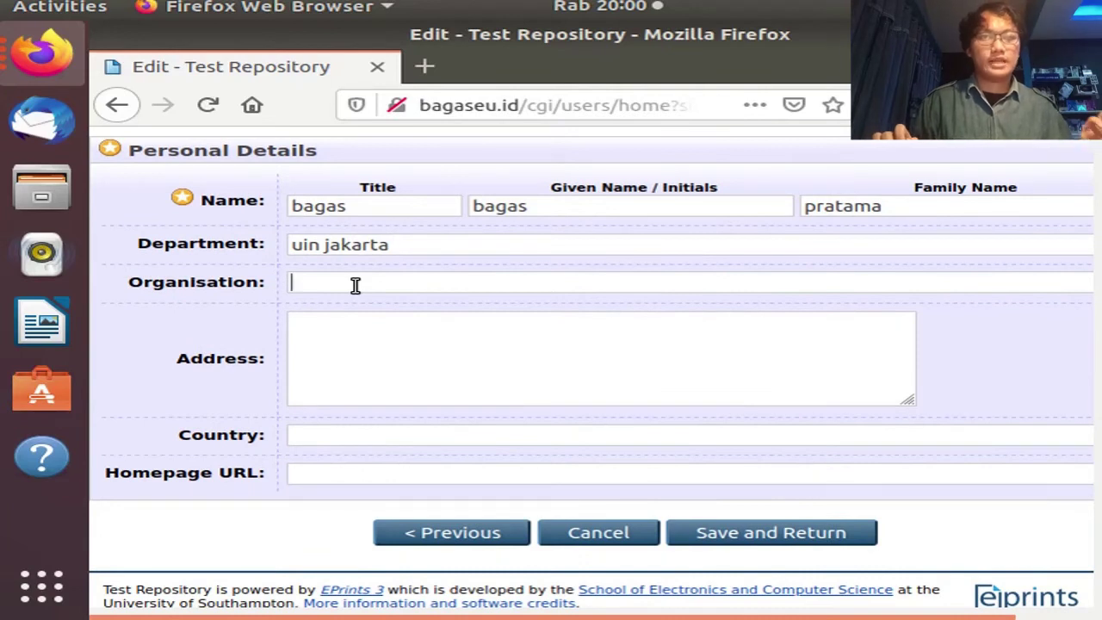
{"action": "left_click", "coordinate": [397, 335]}
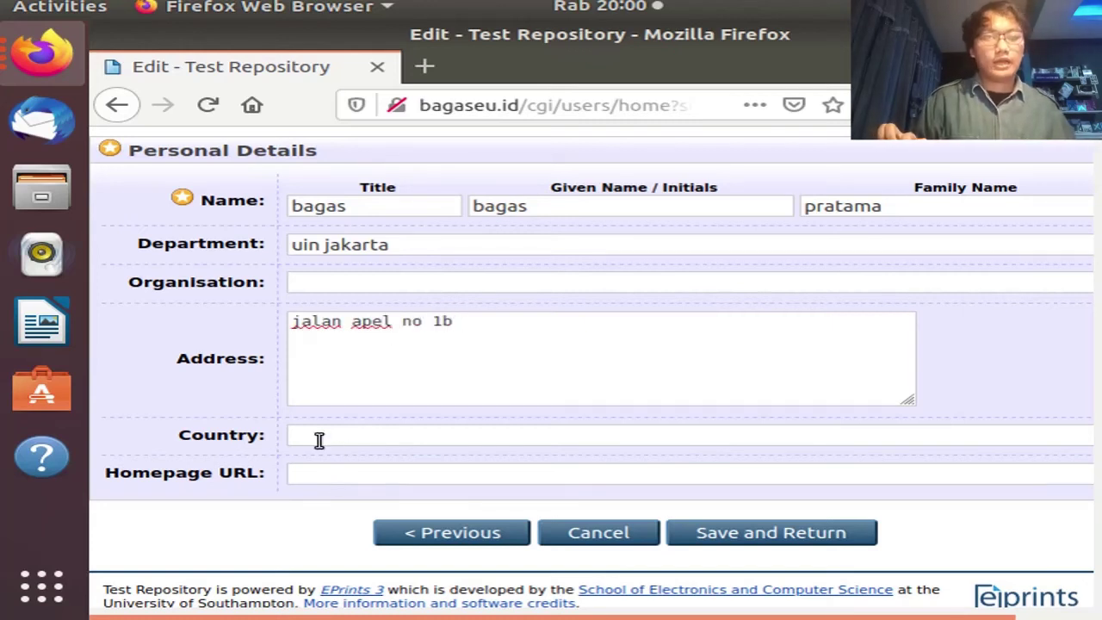
{"action": "type", "text": "indonesia"}
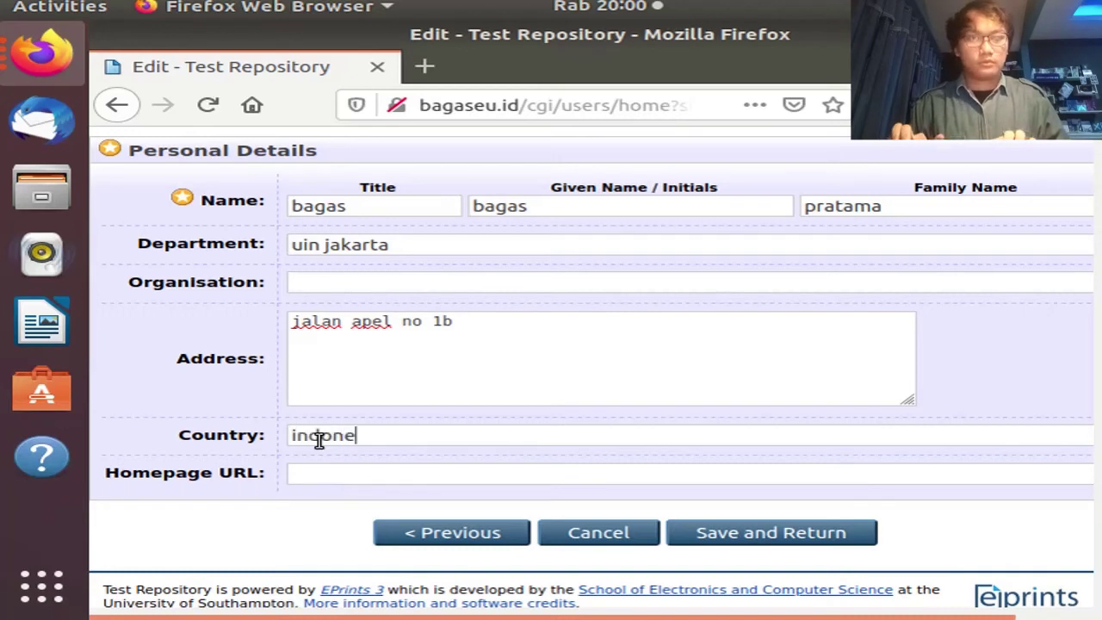
{"action": "scroll", "coordinate": [315, 431], "scroll_direction": "down", "scroll_amount": 1}
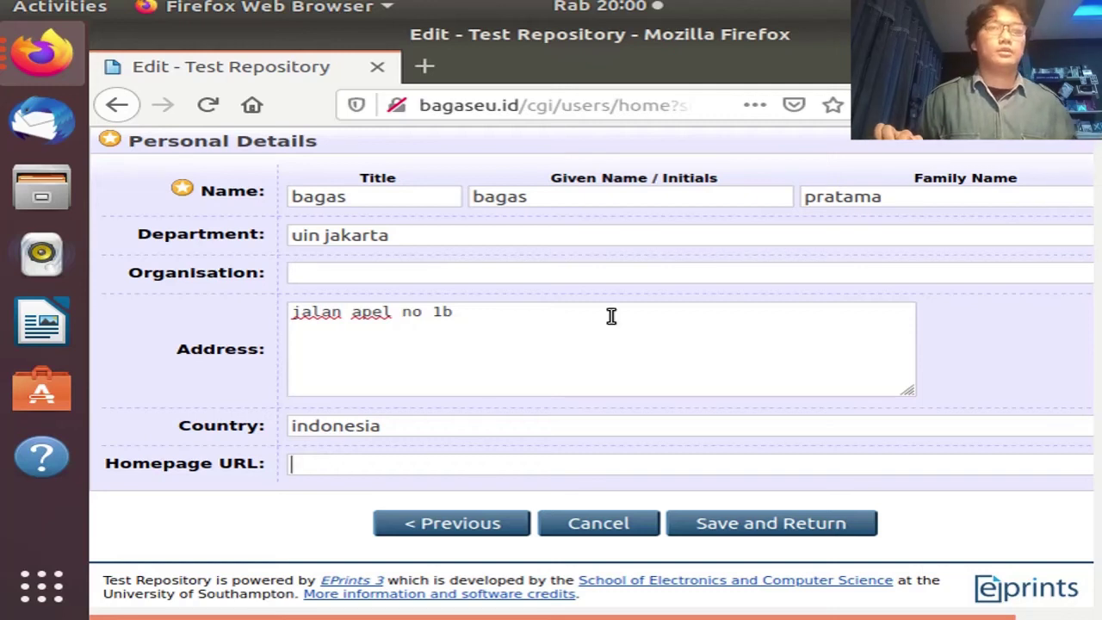
{"action": "scroll", "coordinate": [607, 315], "scroll_direction": "up", "scroll_amount": 5}
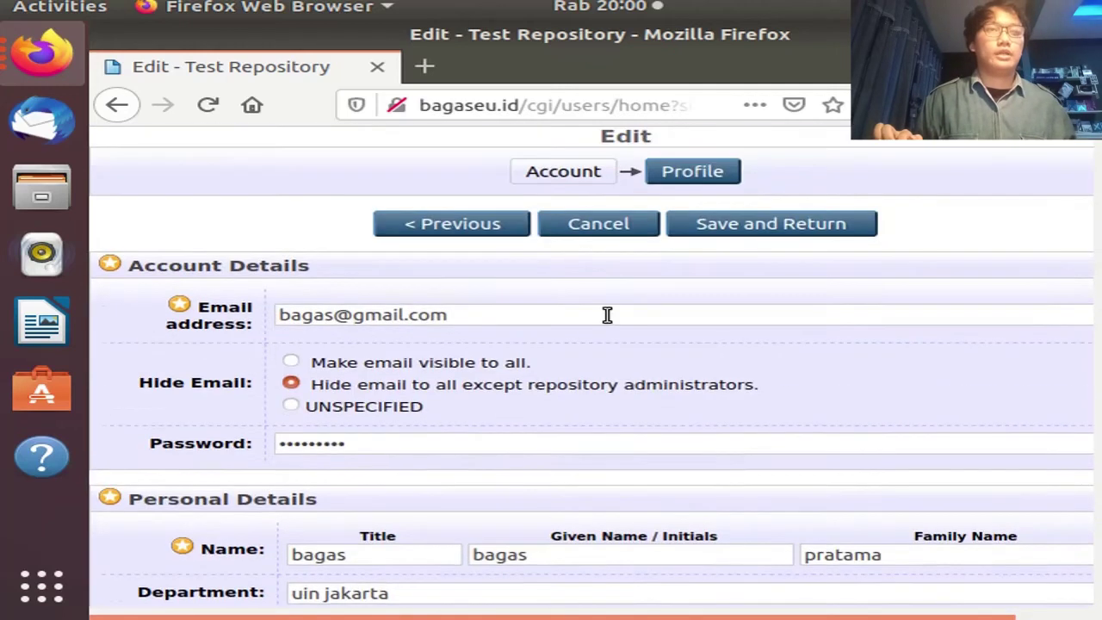
Save the profile, review the saved user record, and reopen it for editing
{"action": "left_click", "coordinate": [730, 236]}
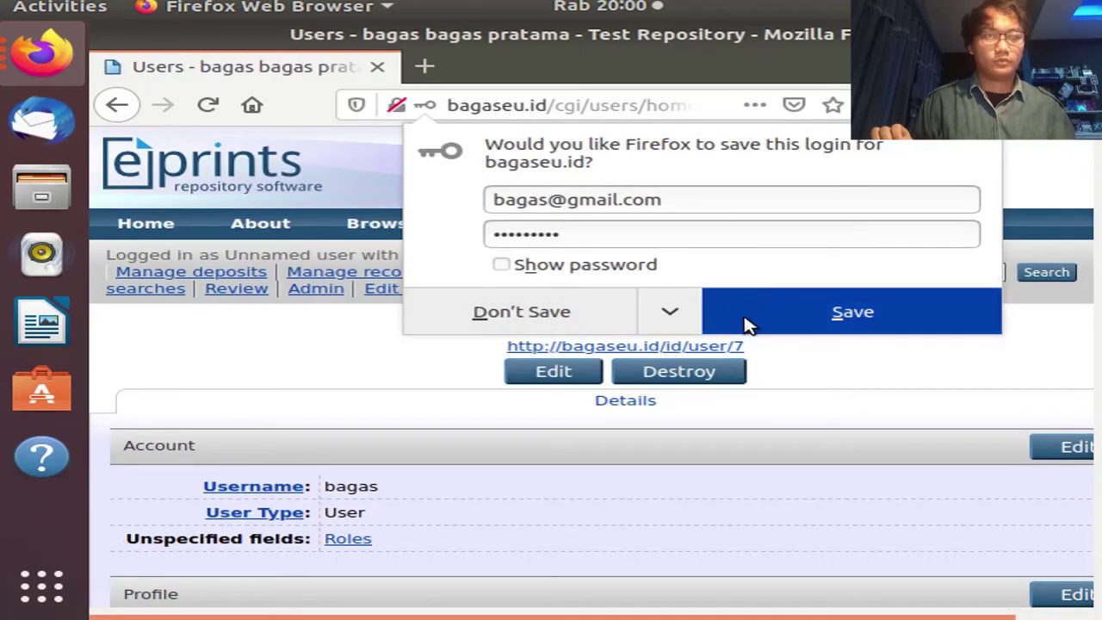
{"action": "left_click", "coordinate": [423, 388]}
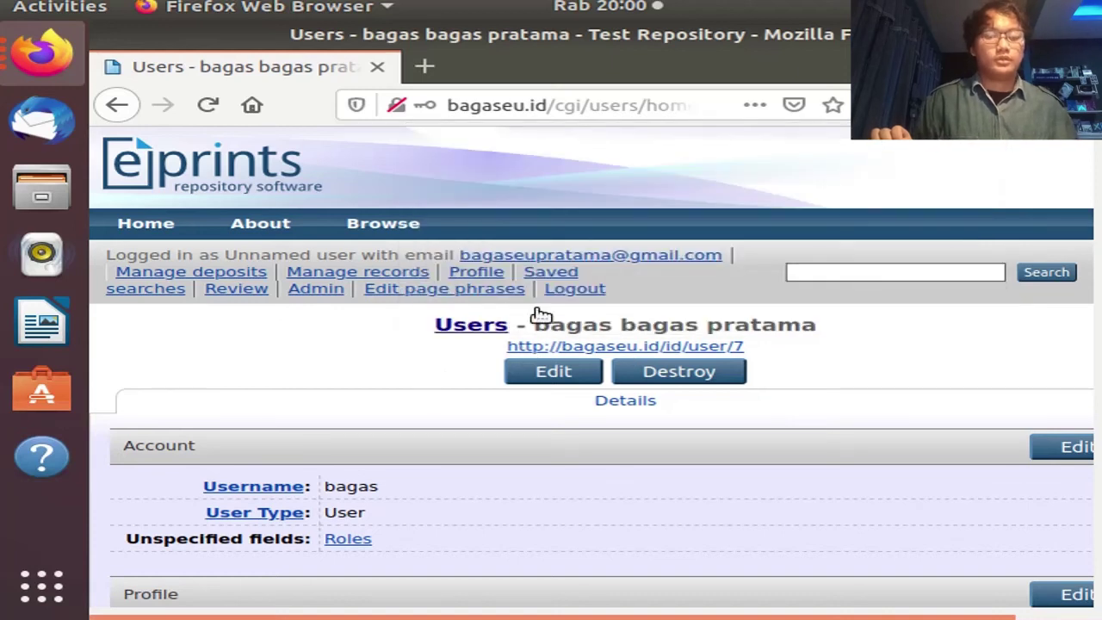
{"action": "scroll", "coordinate": [486, 369], "scroll_direction": "down", "scroll_amount": 5}
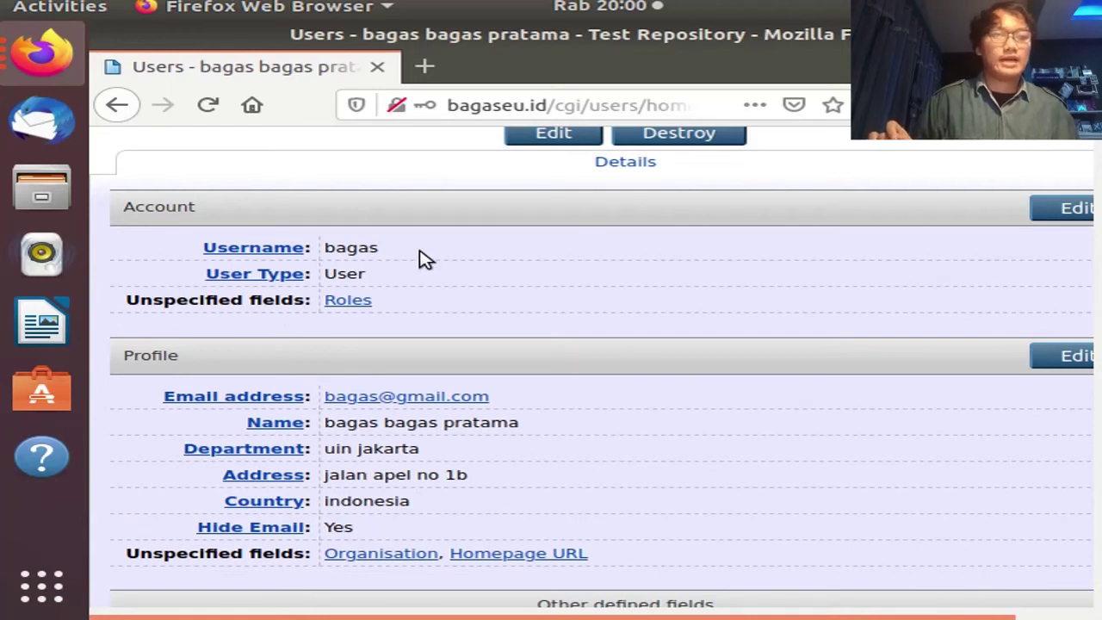
{"action": "scroll", "coordinate": [427, 259], "scroll_direction": "down", "scroll_amount": 3}
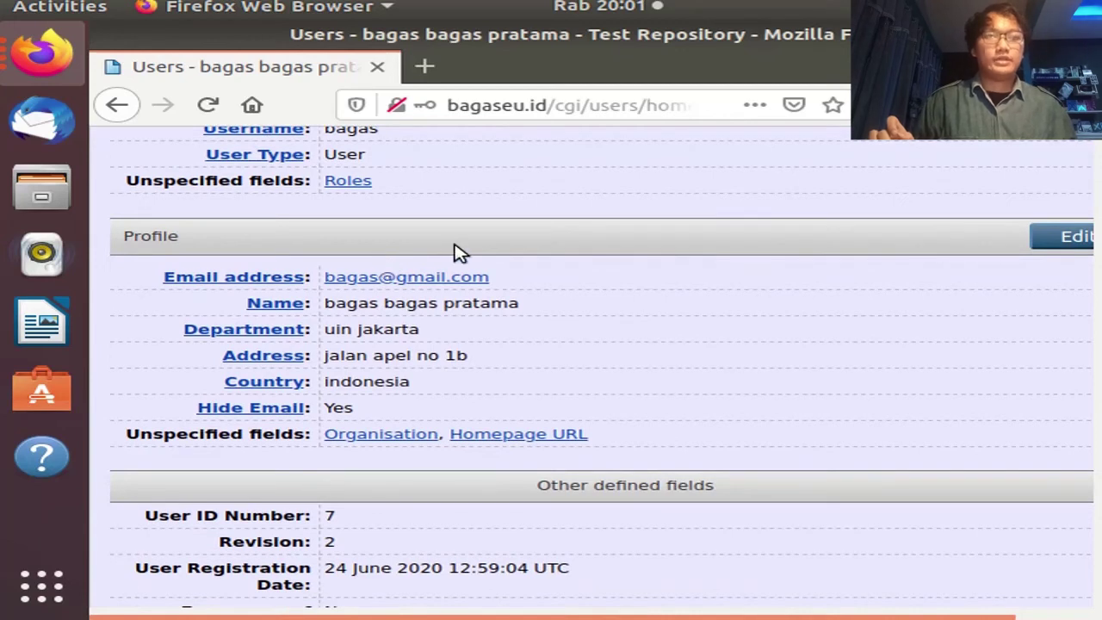
{"action": "scroll", "coordinate": [457, 252], "scroll_direction": "up", "scroll_amount": 4}
{"action": "scroll", "coordinate": [457, 252], "scroll_direction": "up", "scroll_amount": 2}
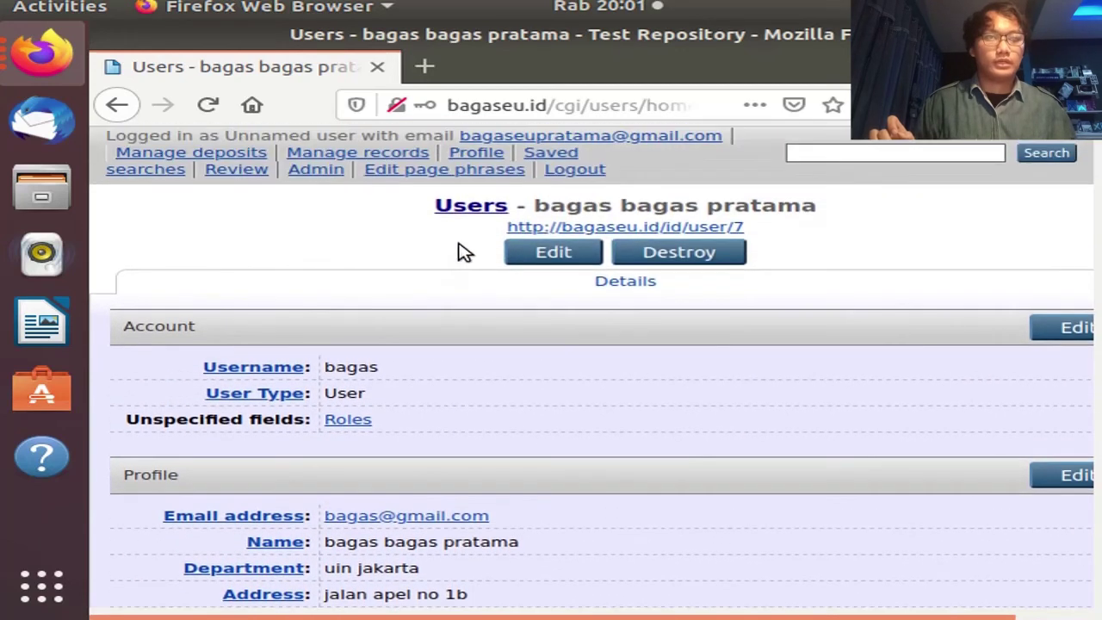
{"action": "left_click", "coordinate": [535, 259]}
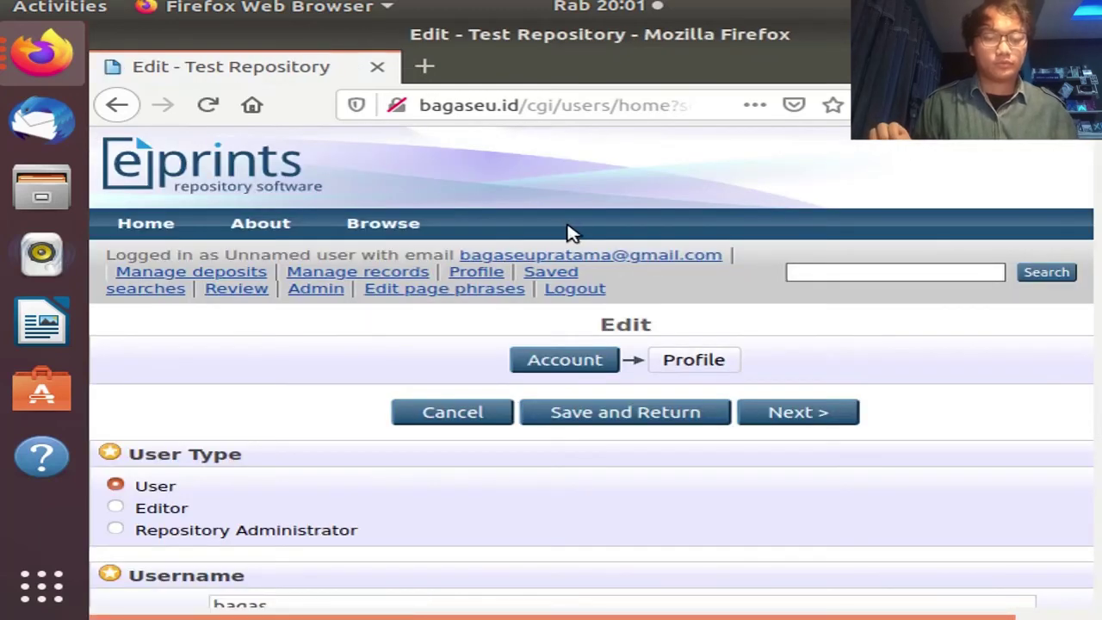
View the administrator's own profile, then go to the full user list
{"action": "scroll", "coordinate": [635, 233], "scroll_direction": "down", "scroll_amount": 1}
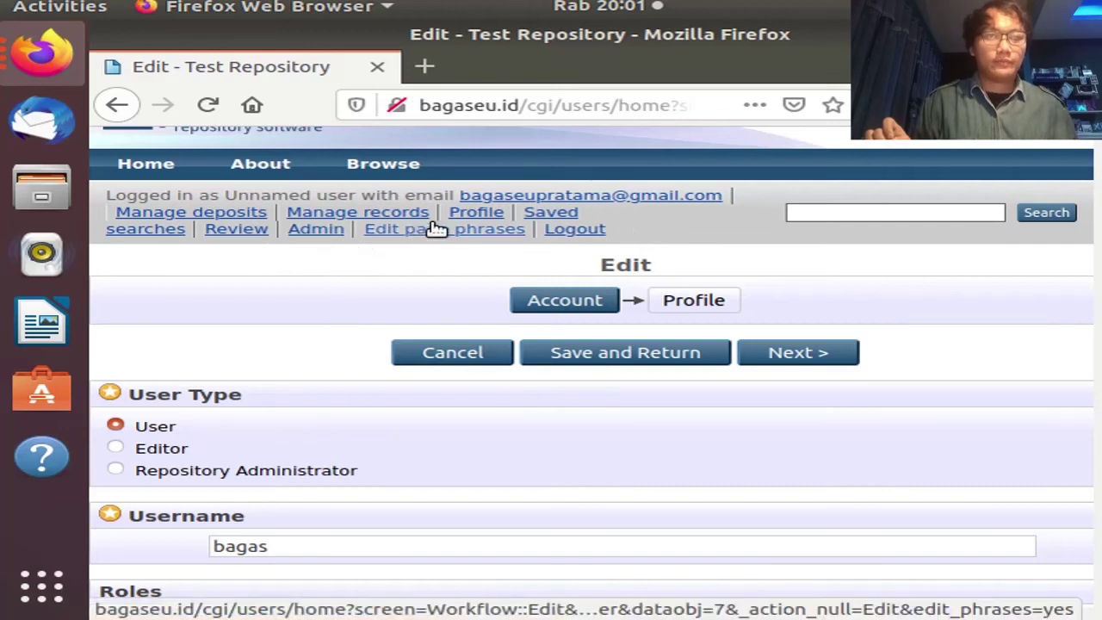
{"action": "left_click", "coordinate": [461, 214]}
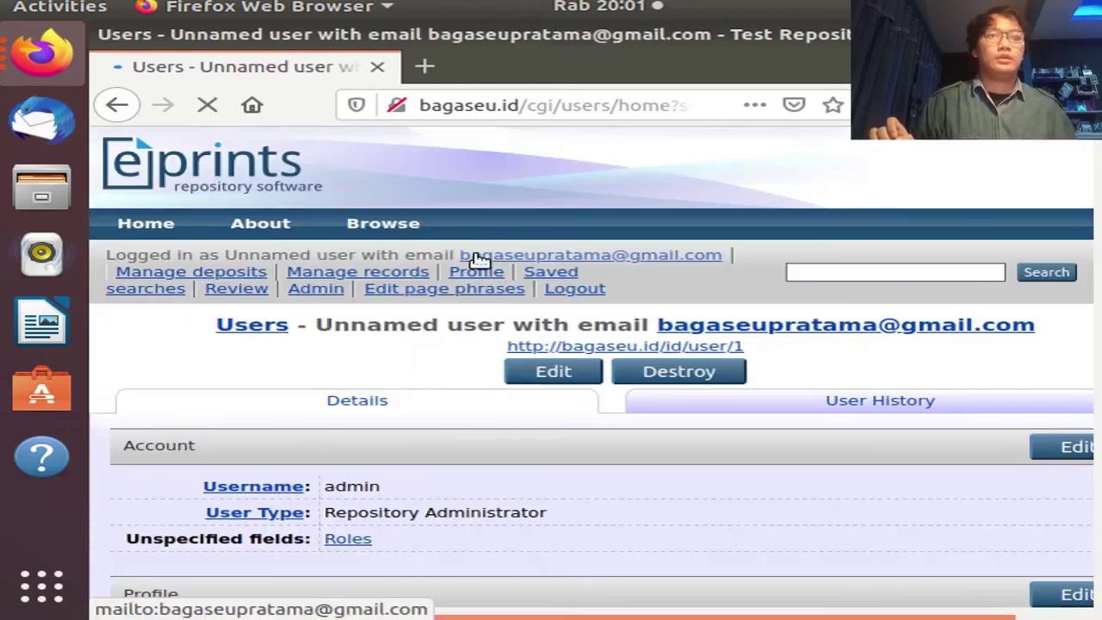
{"action": "scroll", "coordinate": [478, 276], "scroll_direction": "down", "scroll_amount": 2}
{"action": "scroll", "coordinate": [486, 280], "scroll_direction": "down", "scroll_amount": 1}
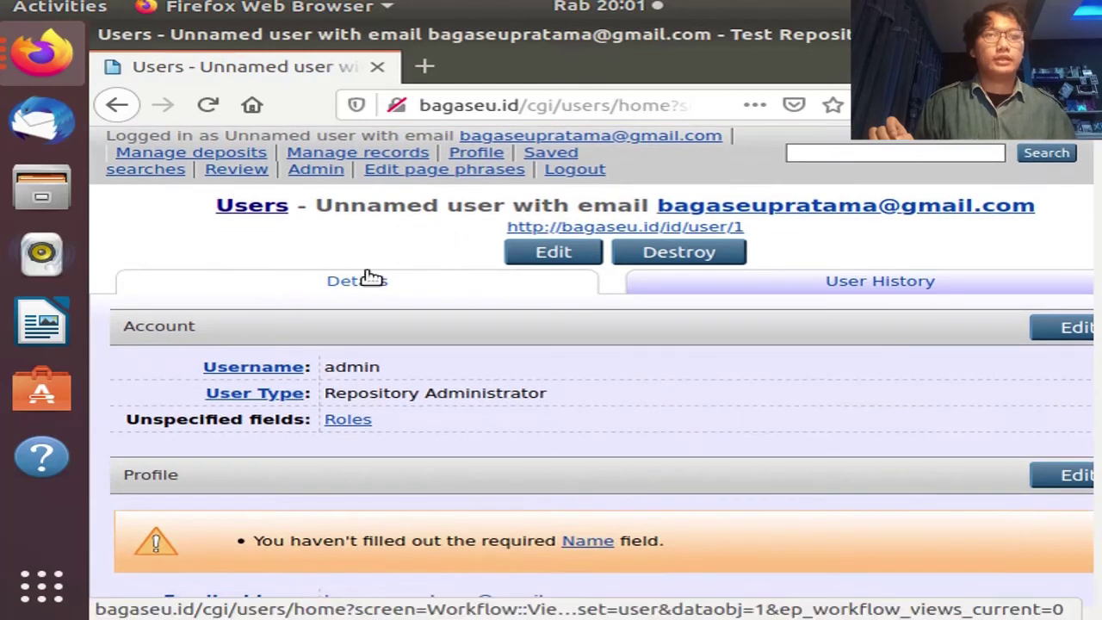
{"action": "left_click", "coordinate": [263, 207]}
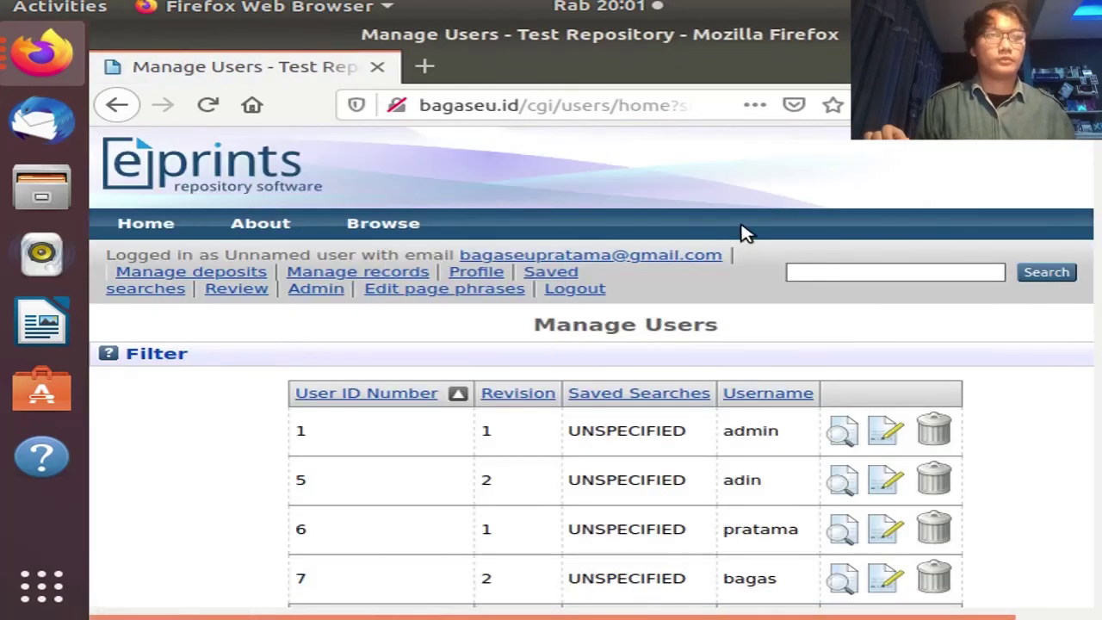
Request deletion of the new user from its row in Manage Users
{"action": "scroll", "coordinate": [743, 232], "scroll_direction": "down", "scroll_amount": 3}
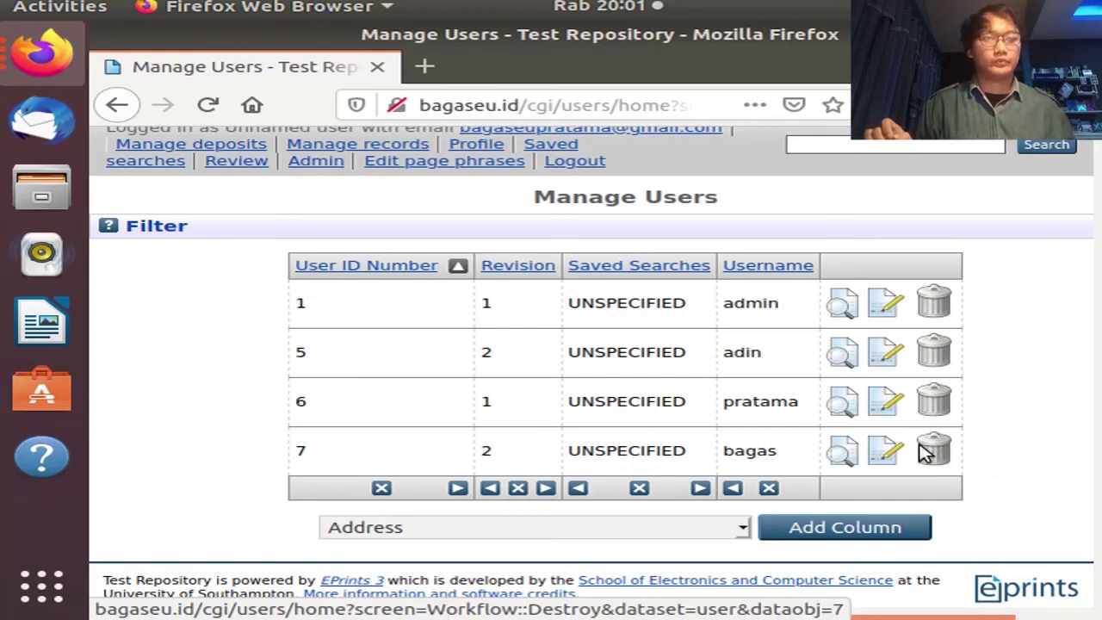
{"action": "left_click", "coordinate": [937, 449]}
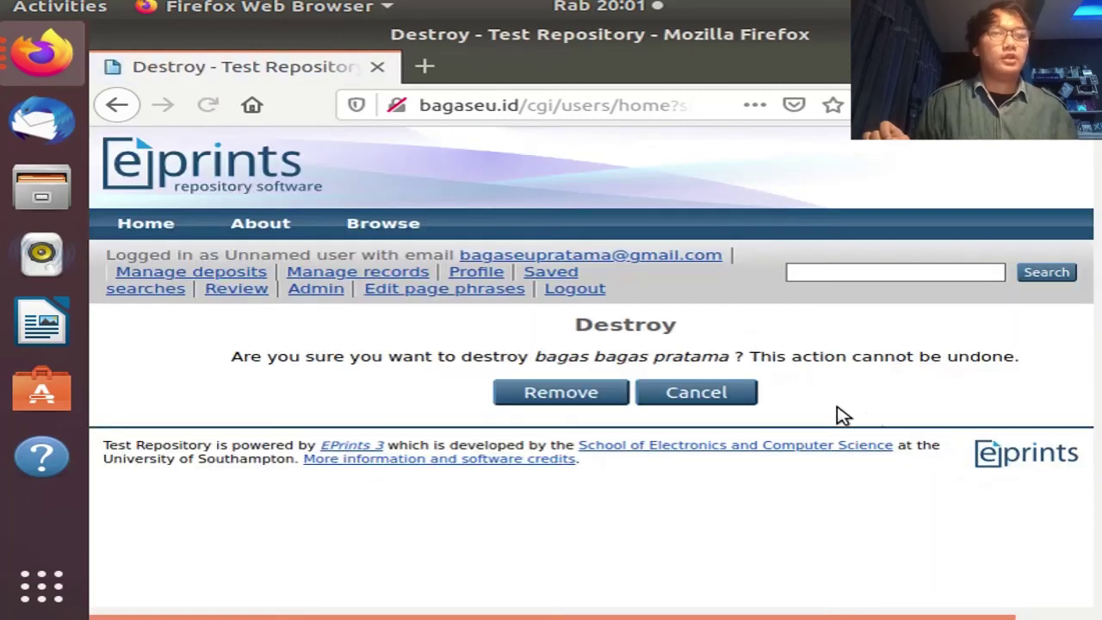
Confirm removal and check that only users 1, 5 and 6 remain
{"action": "left_click", "coordinate": [579, 394]}
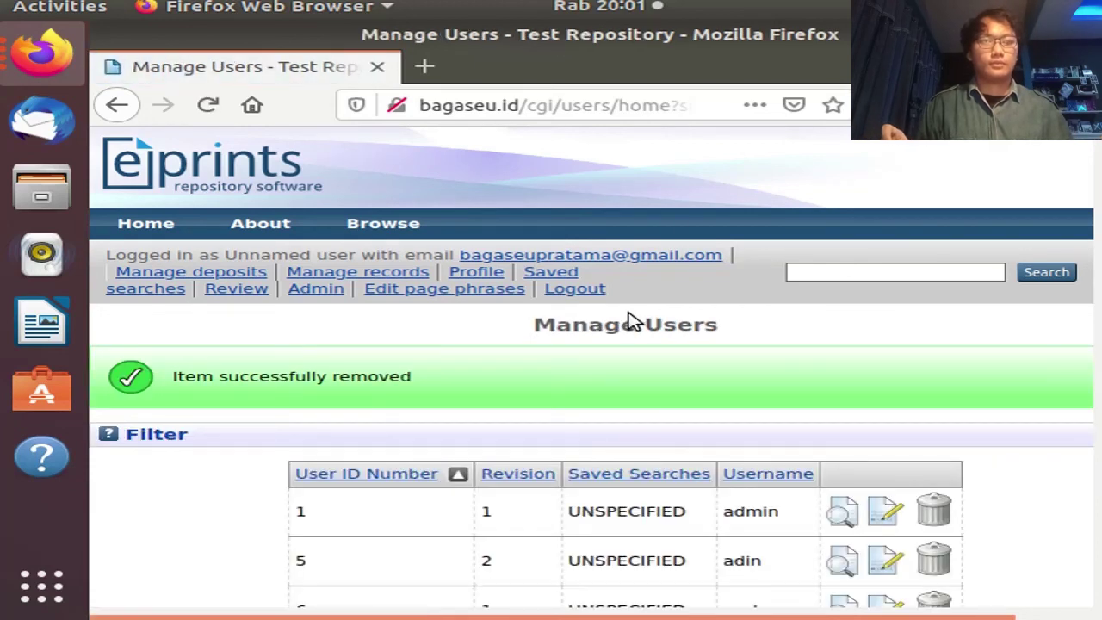
{"action": "scroll", "coordinate": [629, 321], "scroll_direction": "down", "scroll_amount": 3}
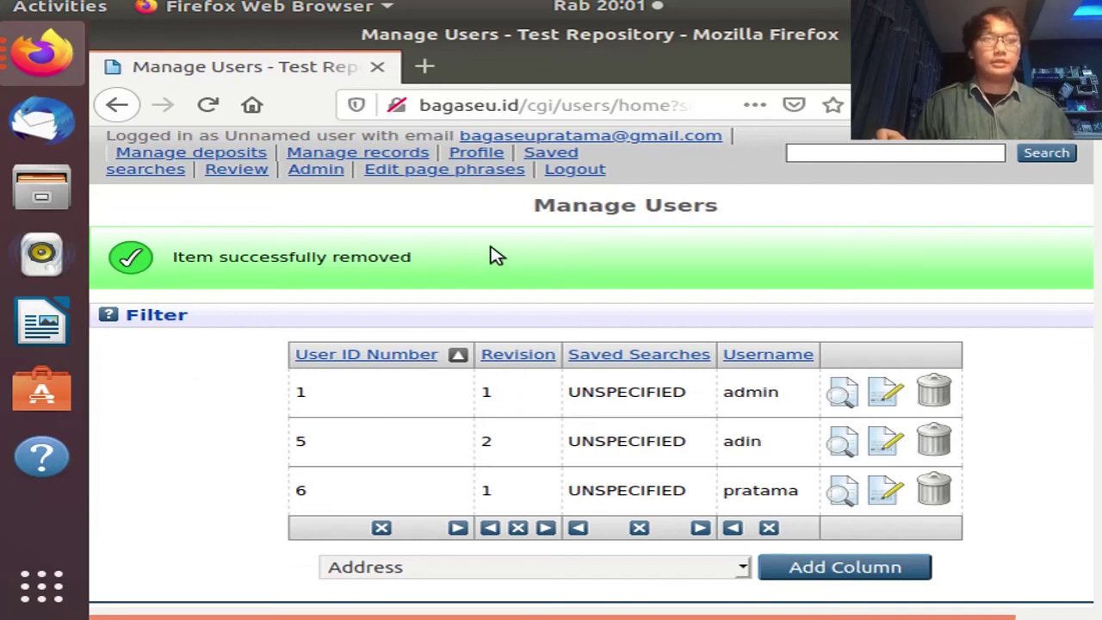
{"action": "scroll", "coordinate": [487, 257], "scroll_direction": "down", "scroll_amount": 1}
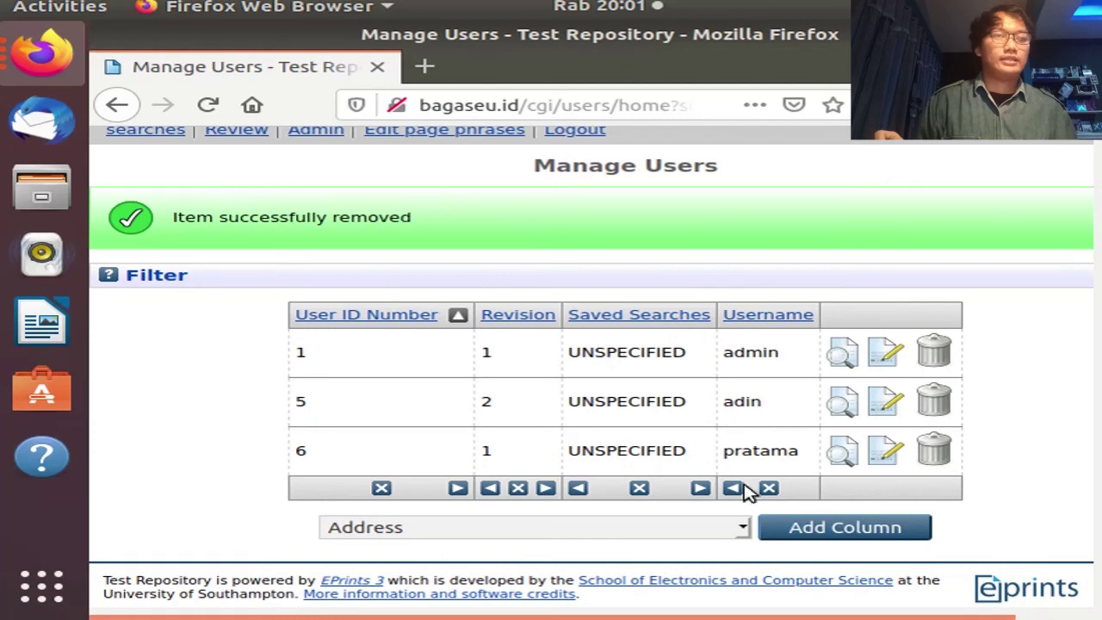